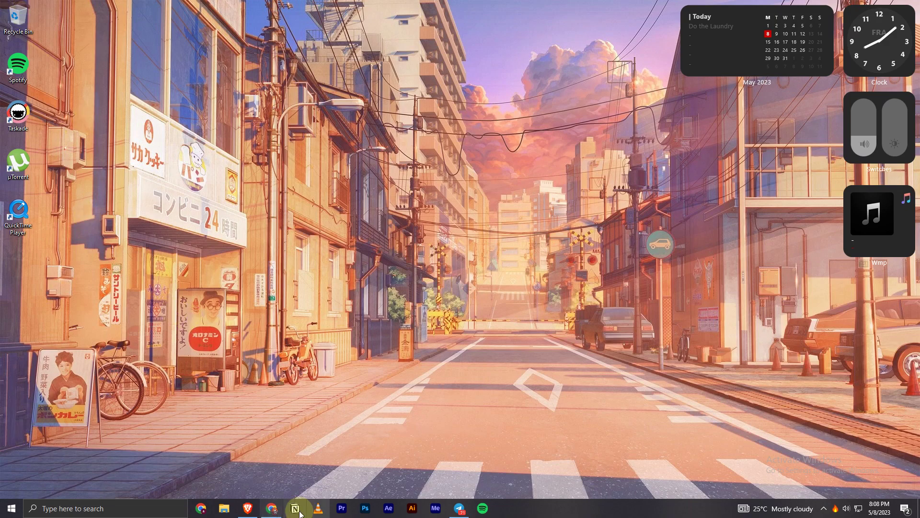
Launch Brave and load the Fiverr Seller Dashboard from the 'fiverr' address-bar suggestion
{"action": "left_click", "coordinate": [247, 507]}
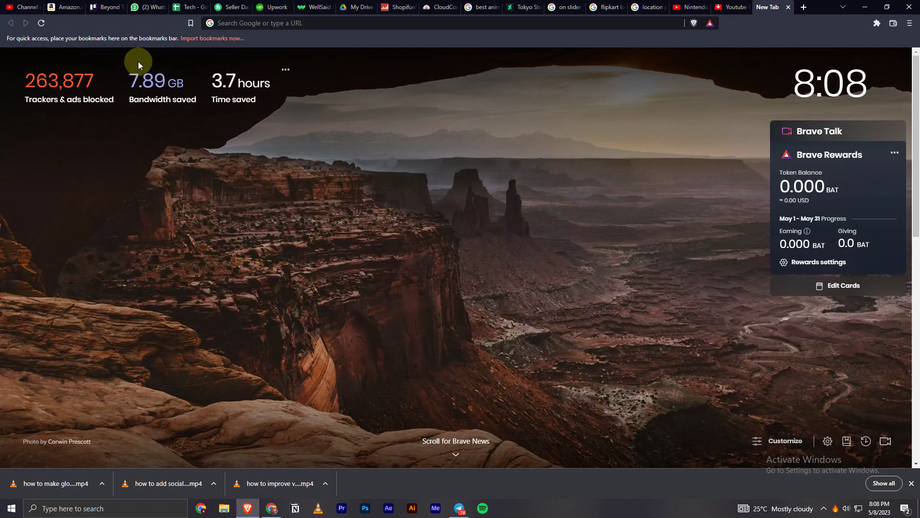
{"action": "left_click", "coordinate": [258, 20]}
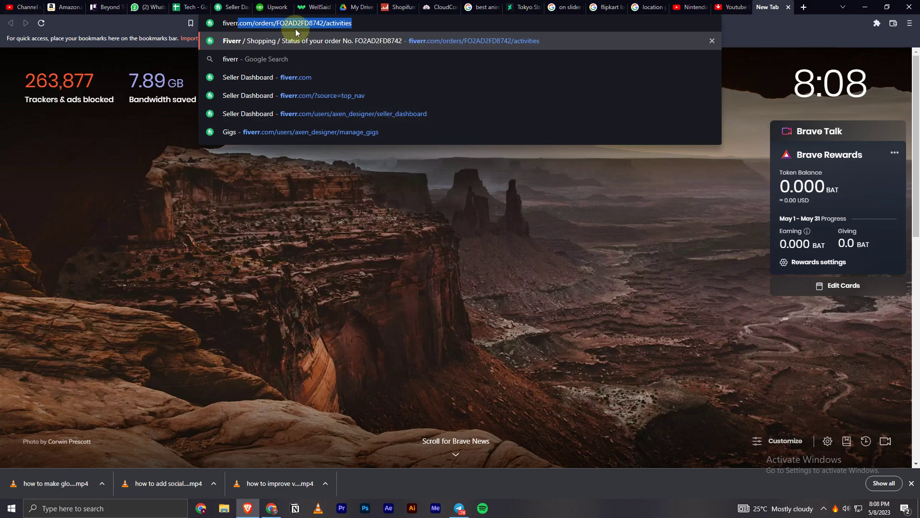
{"action": "left_click", "coordinate": [270, 77]}
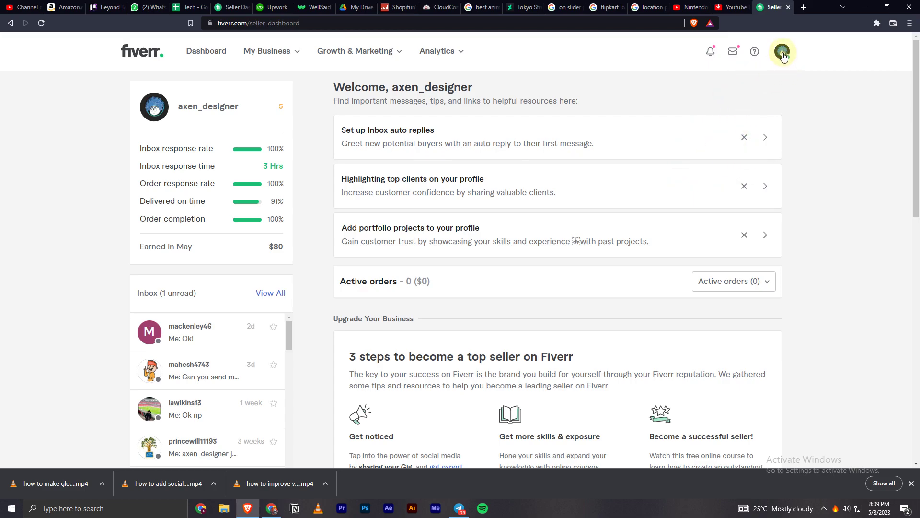
Open the profile avatar's account menu to reach Settings
{"action": "left_click", "coordinate": [782, 51]}
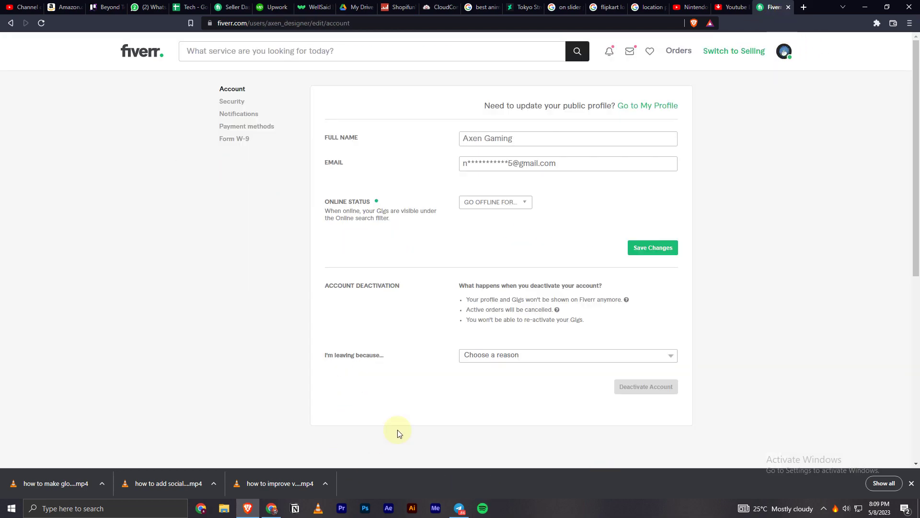
Open Security settings and try the New Password and Confirm Password fields
{"action": "left_click", "coordinate": [230, 105]}
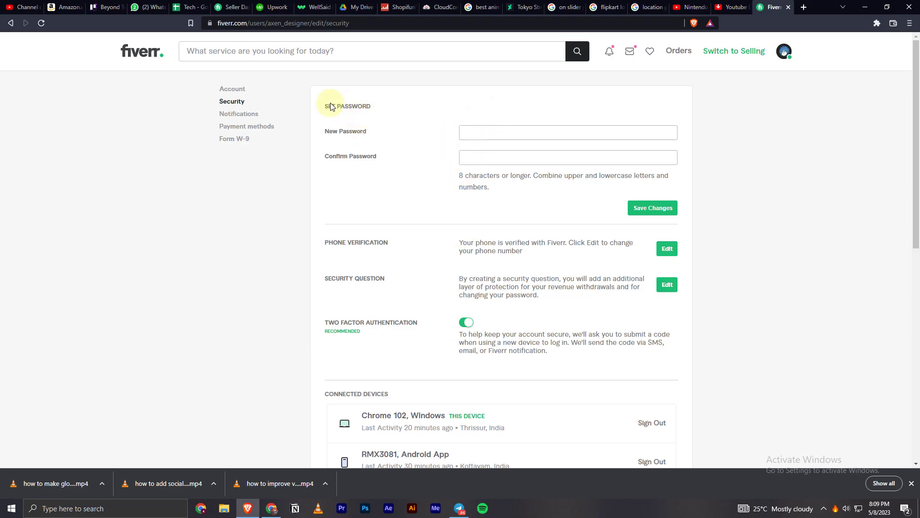
{"action": "left_click", "coordinate": [505, 132]}
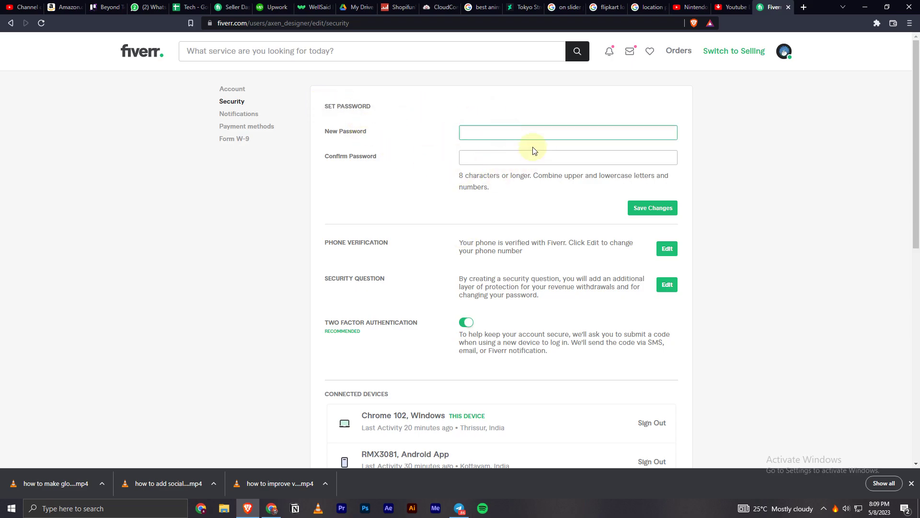
{"action": "left_click", "coordinate": [750, 186]}
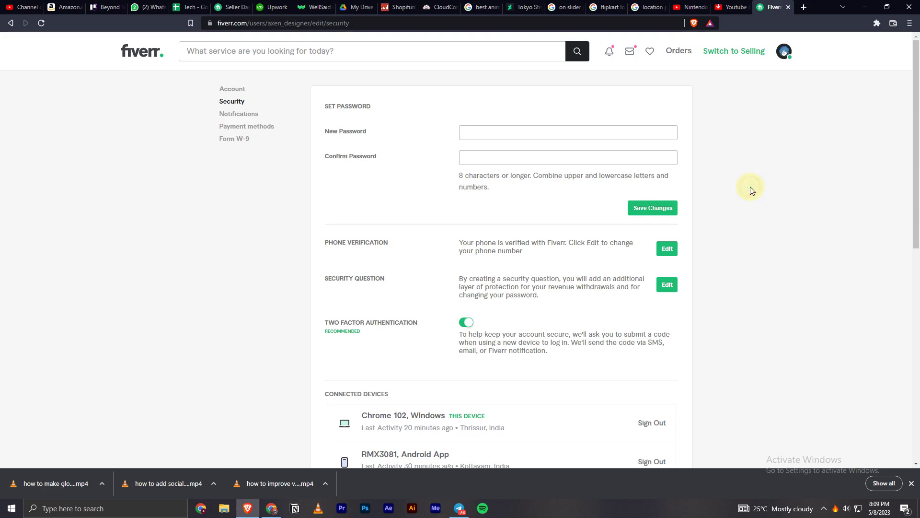
{"action": "left_click", "coordinate": [479, 157]}
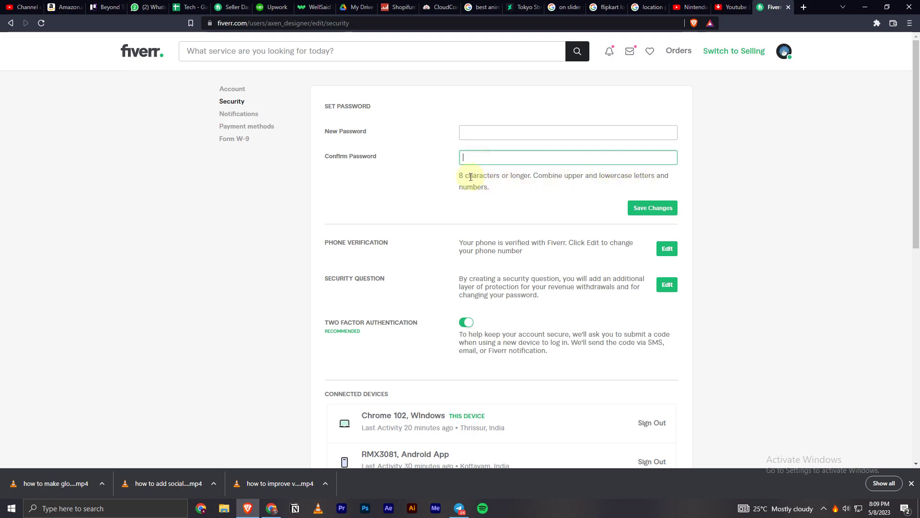
Highlight the eight-plus character password rule, then re-check both password fields
{"action": "left_click_drag", "start_coordinate": [456, 177], "coordinate": [514, 192]}
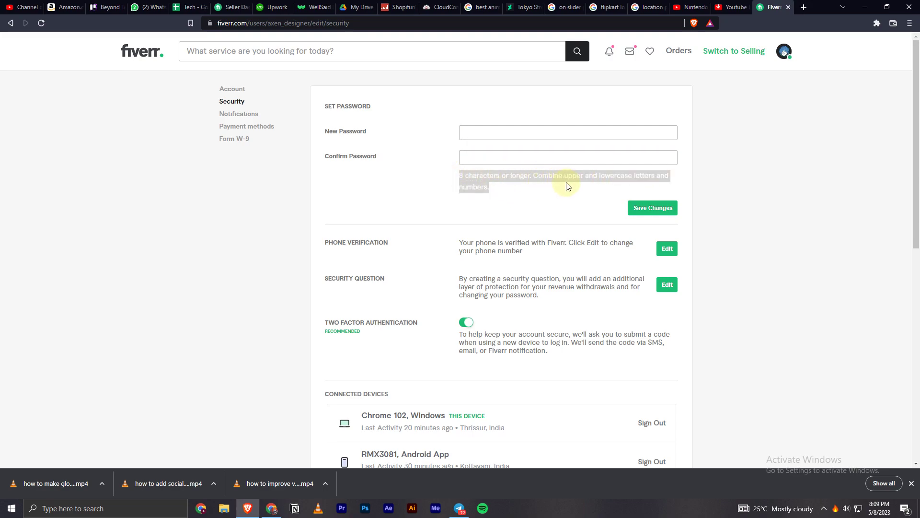
{"action": "left_click", "coordinate": [515, 193]}
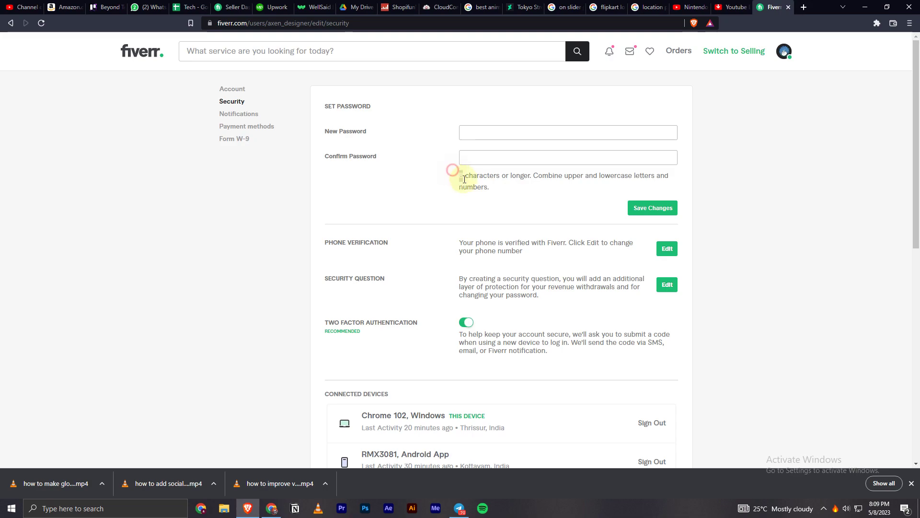
{"action": "mouse_move", "coordinate": [456, 174]}
{"action": "left_mouse_down"}
{"action": "mouse_move", "coordinate": [507, 185]}
{"action": "mouse_move", "coordinate": [529, 176]}
{"action": "left_mouse_up"}
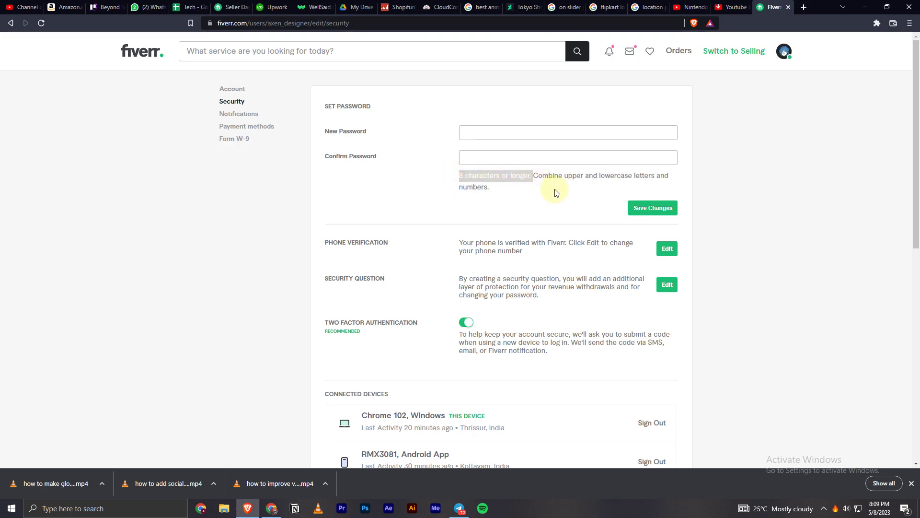
{"action": "left_click", "coordinate": [538, 186]}
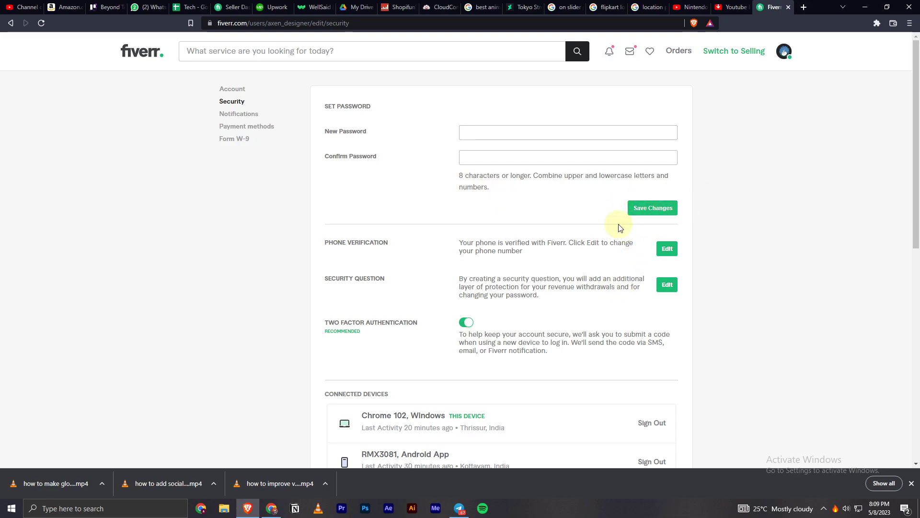
{"action": "left_click", "coordinate": [483, 131]}
{"action": "left_click", "coordinate": [503, 157]}
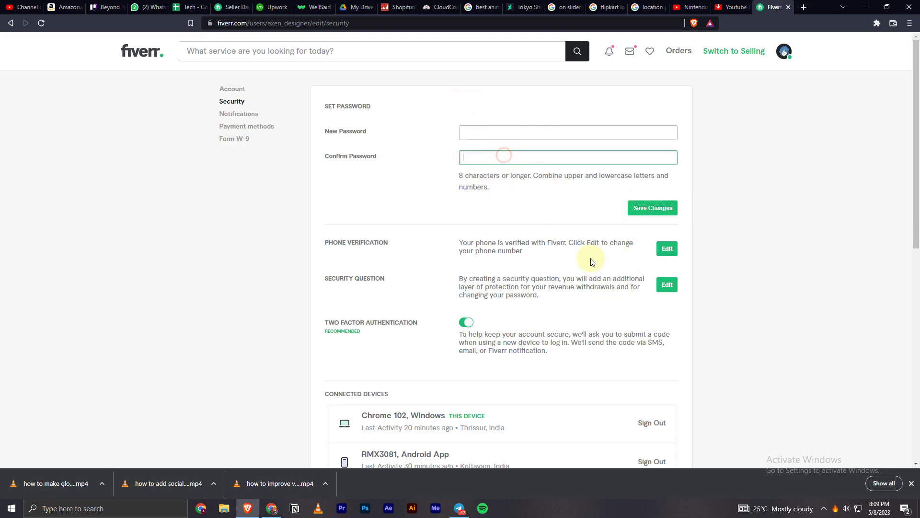
{"action": "left_click", "coordinate": [653, 209]}
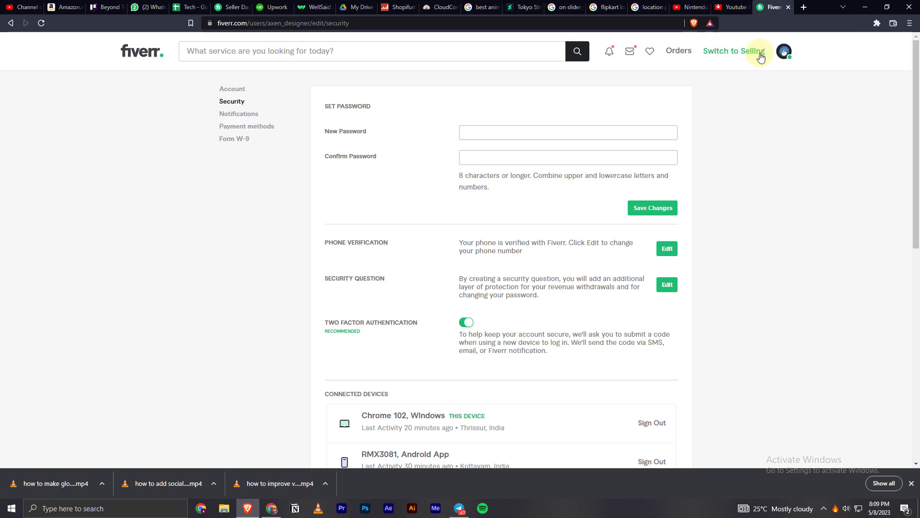